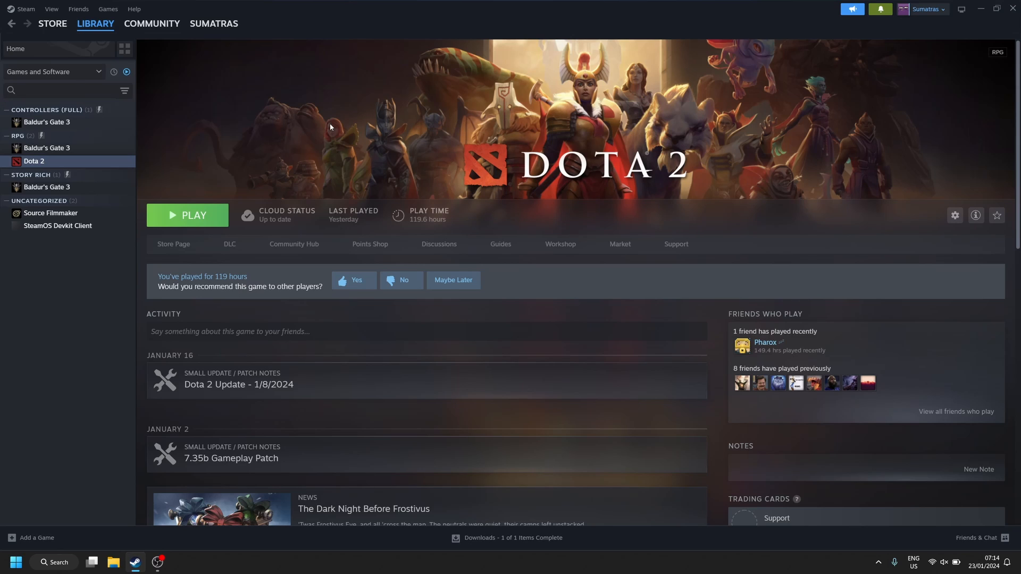
Step: Launch Dota 2 with the "Launch Dota 2 - Tools" option and start the Workshop Tools for the selected addon
click(185, 218)
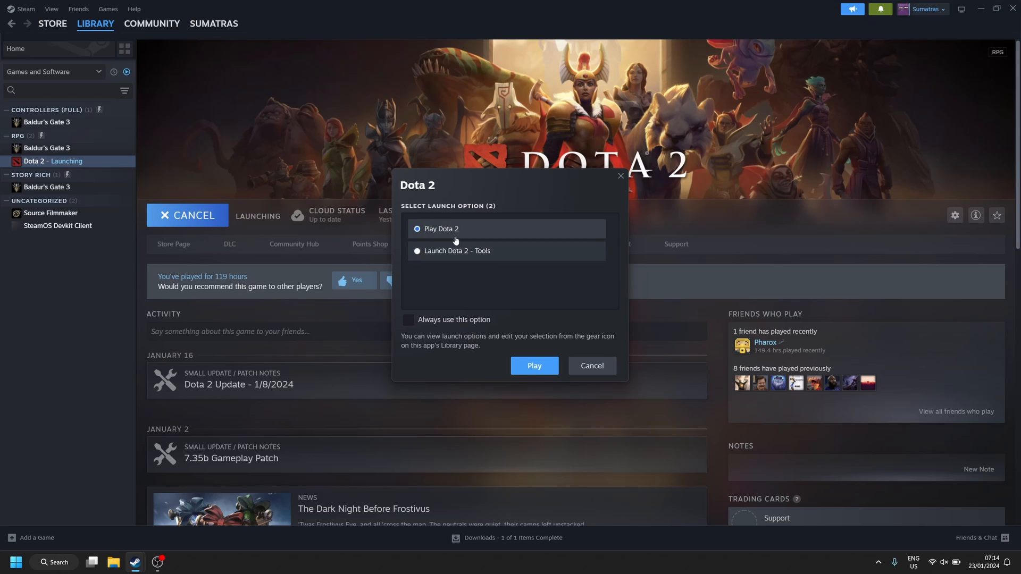
click(447, 256)
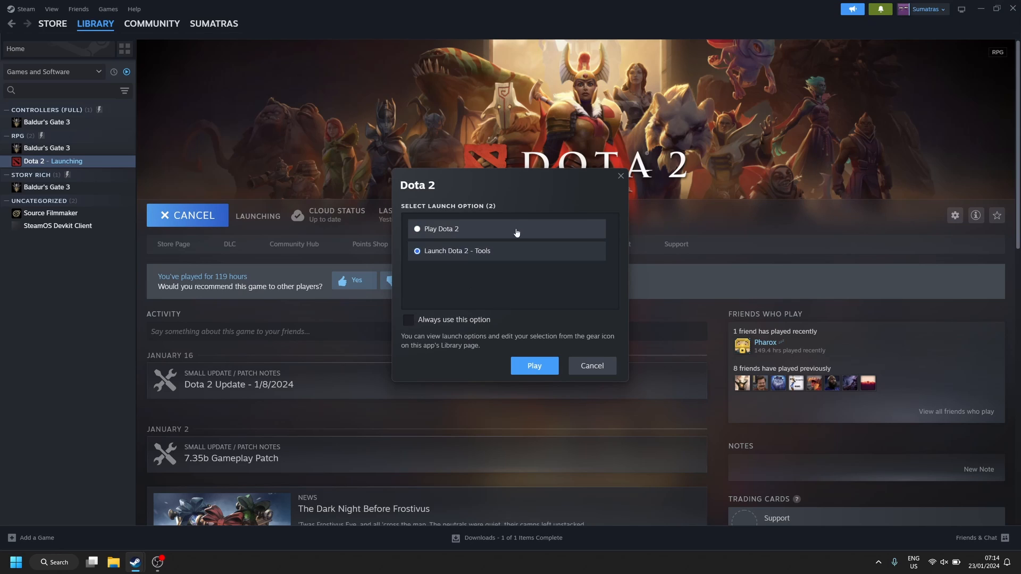
click(534, 366)
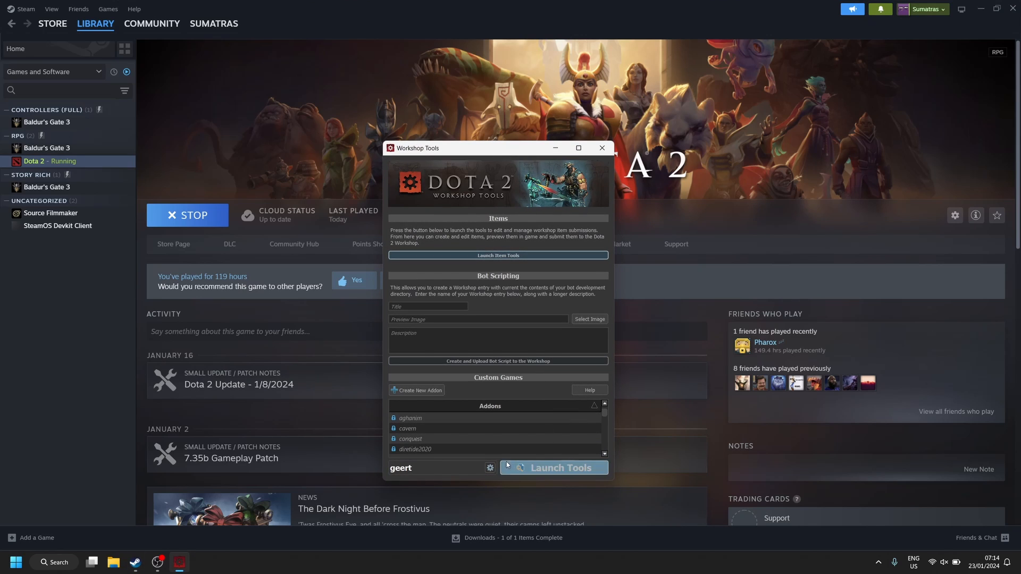
click(542, 471)
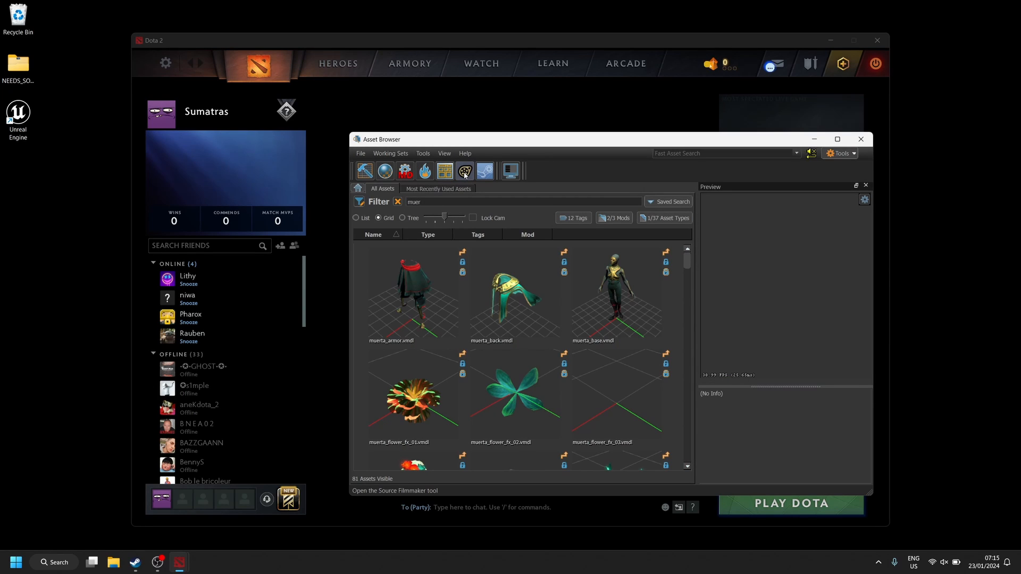
Step: Open Source Filmmaker from the Asset Browser and create a new session named session2 at 24 fps
click(464, 172)
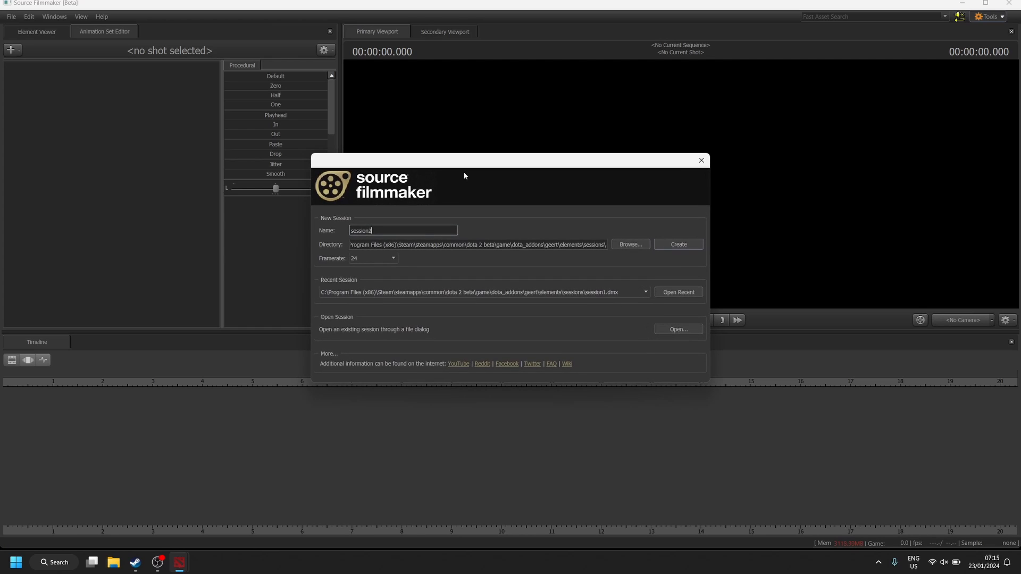
click(700, 245)
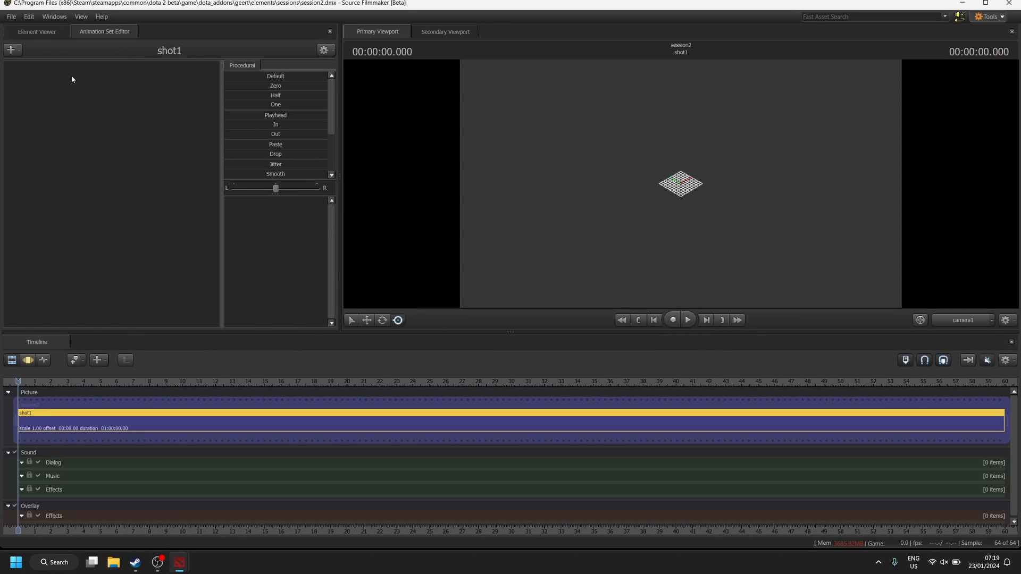
Step: Start an animation set for a new character in shot1 and find the hero Muerta with the name filter "muer"
click(18, 50)
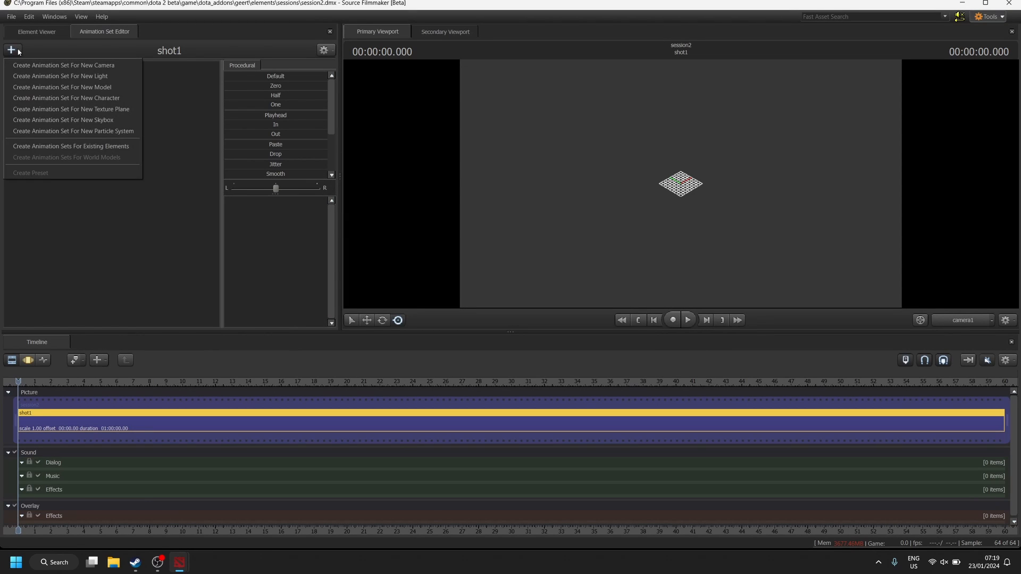
click(113, 99)
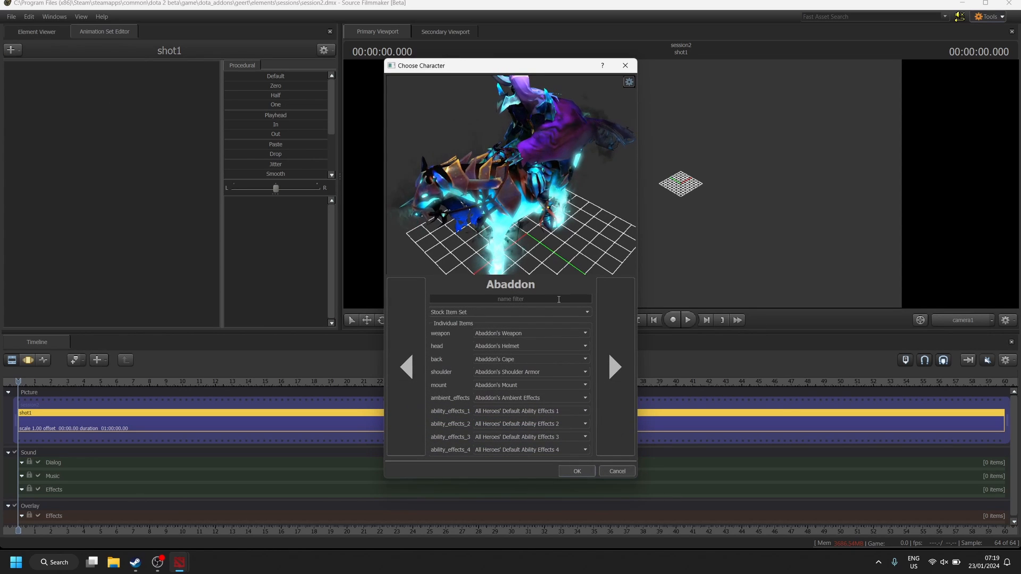
click(617, 353)
click(617, 352)
click(608, 351)
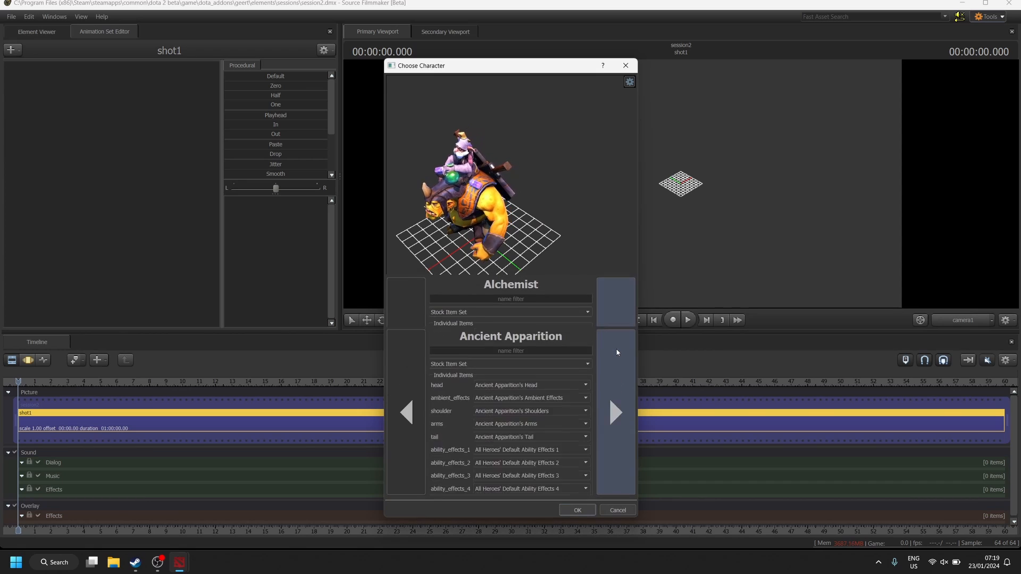
click(608, 378)
click(503, 313)
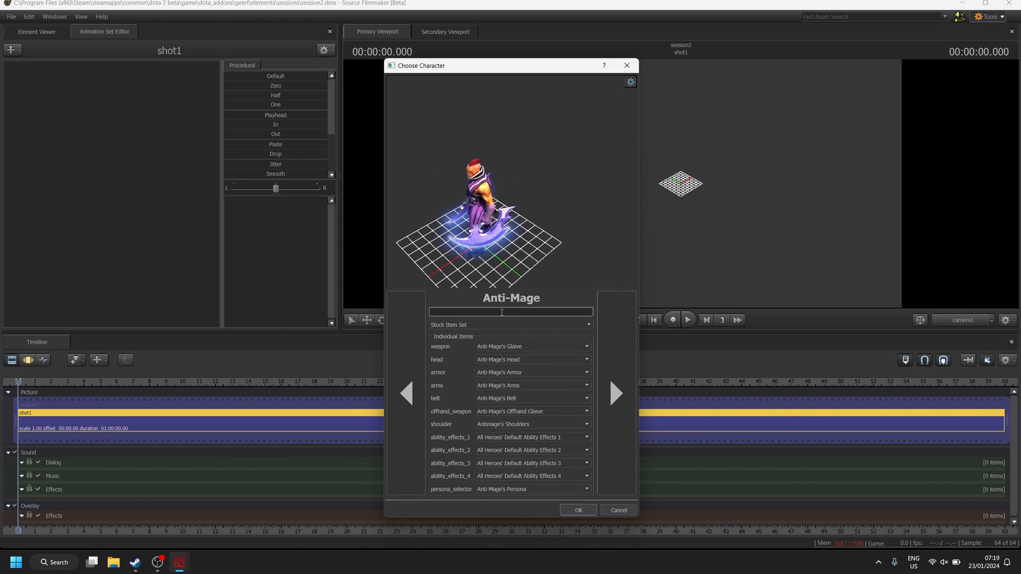
text(muer)
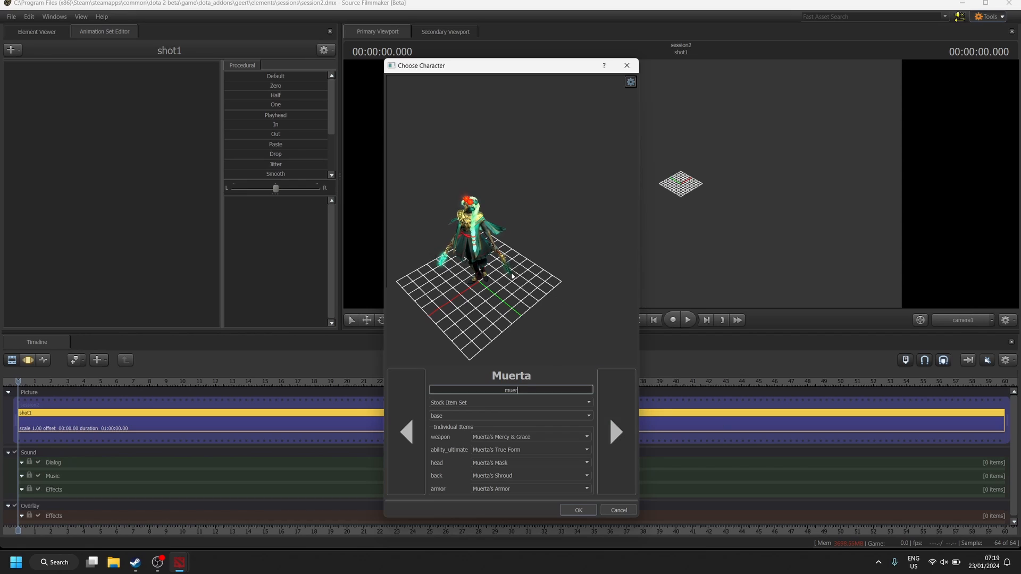
Step: Preview Muerta's ability_ultimate form, return to the base form and add the character to shot1
click(485, 415)
click(476, 430)
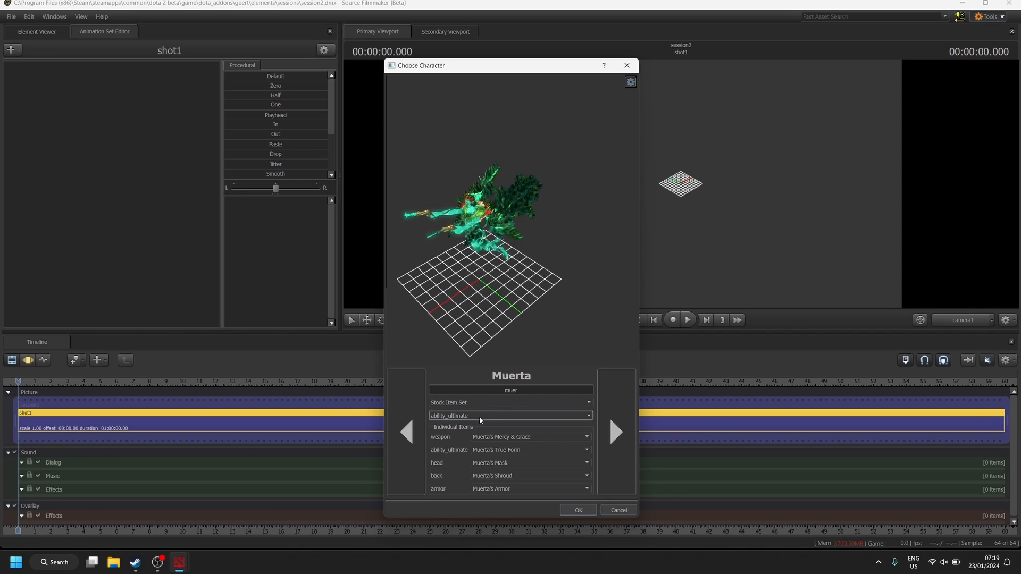
click(487, 417)
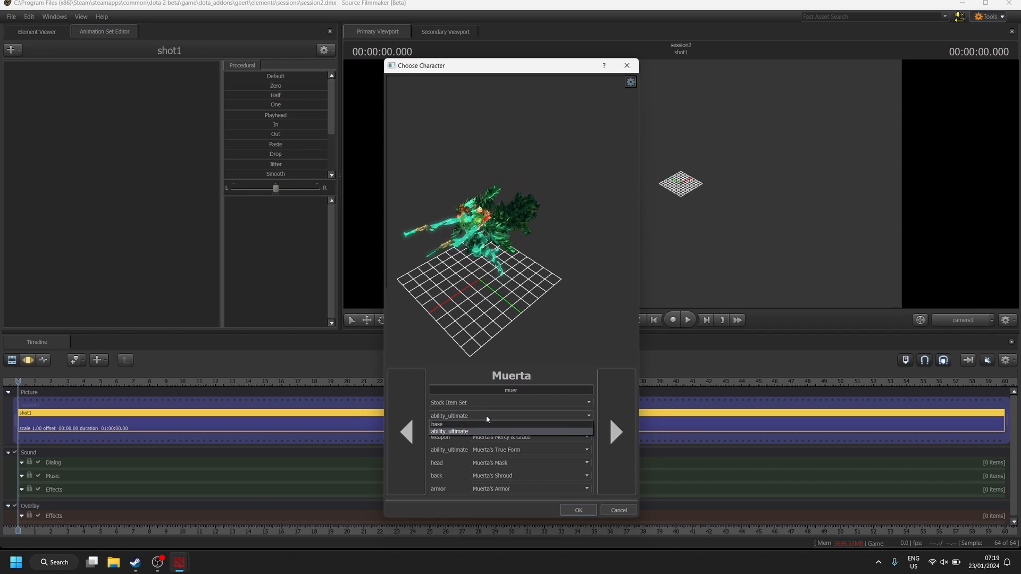
click(481, 424)
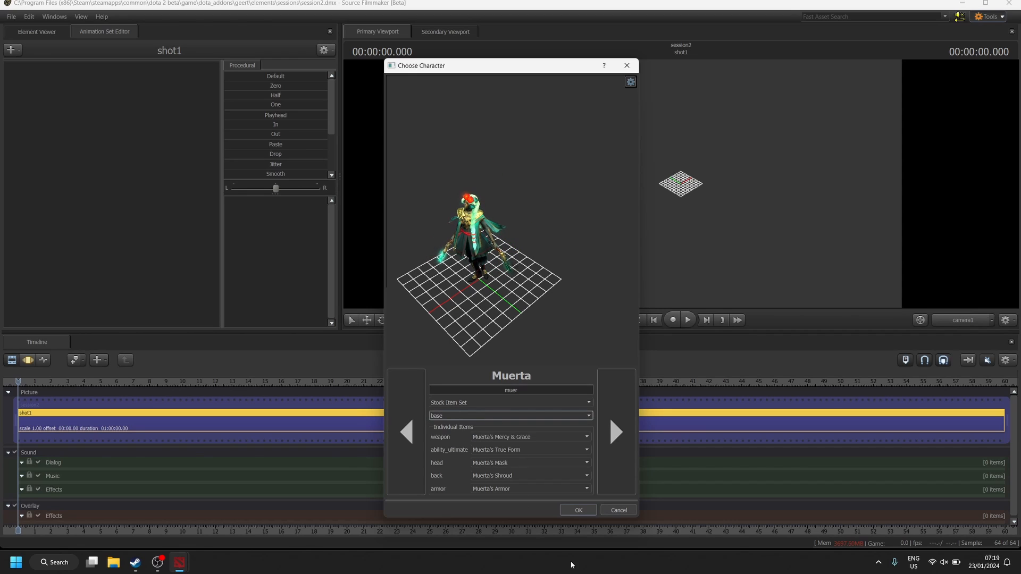
click(578, 511)
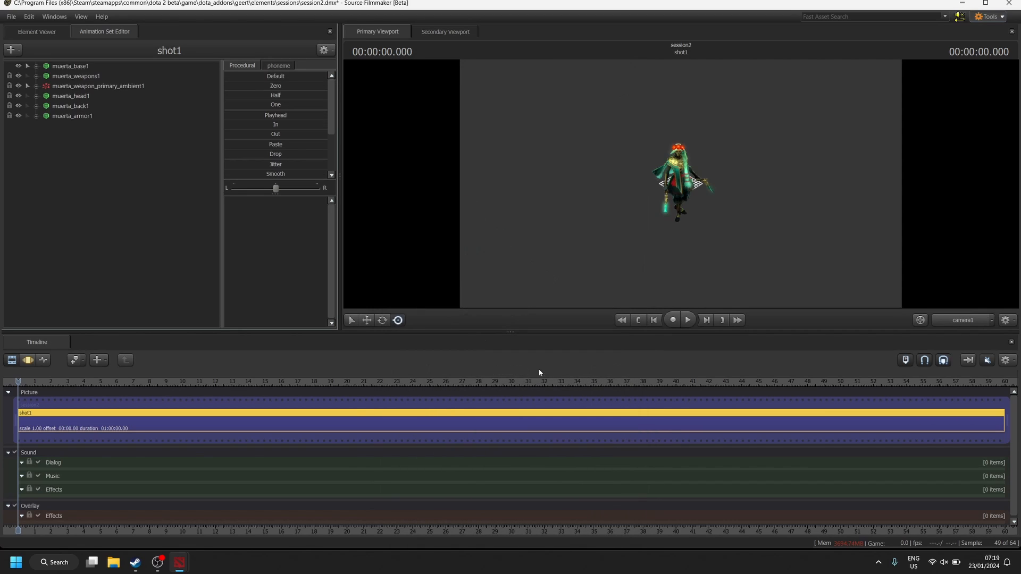
Step: Play a few seconds of the shot from about the 3-second mark to check Muerta's default pose
click(62, 386)
key(space)
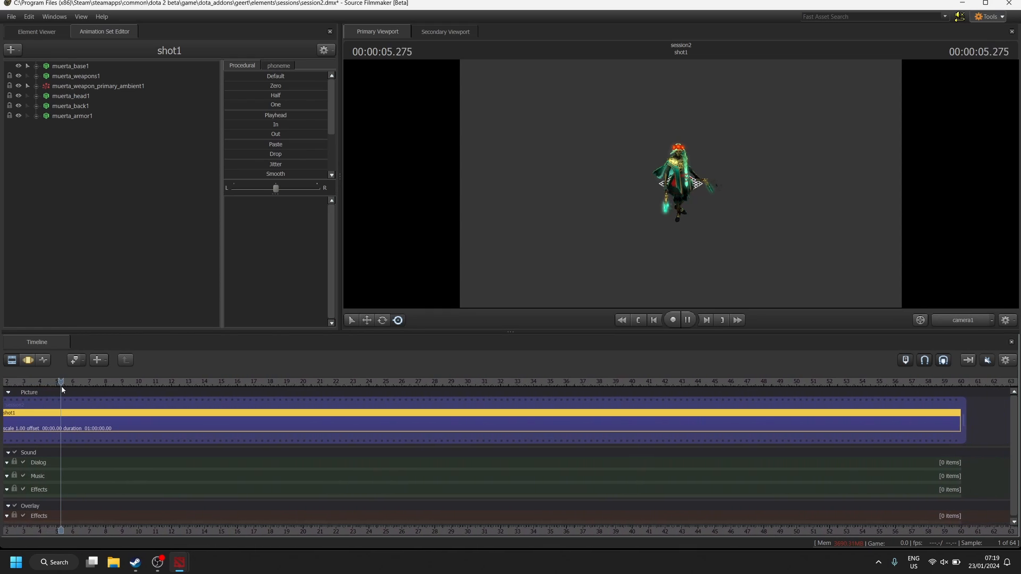
key(space)
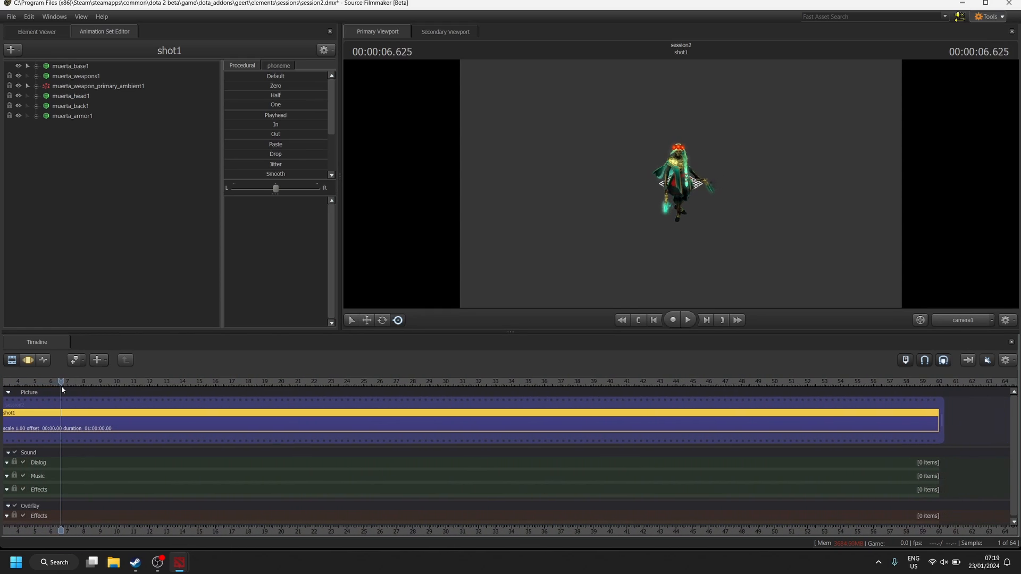
Step: Start importing a sequence onto muerta_base1 and filter the available sequences by "attack"
right_click(69, 69)
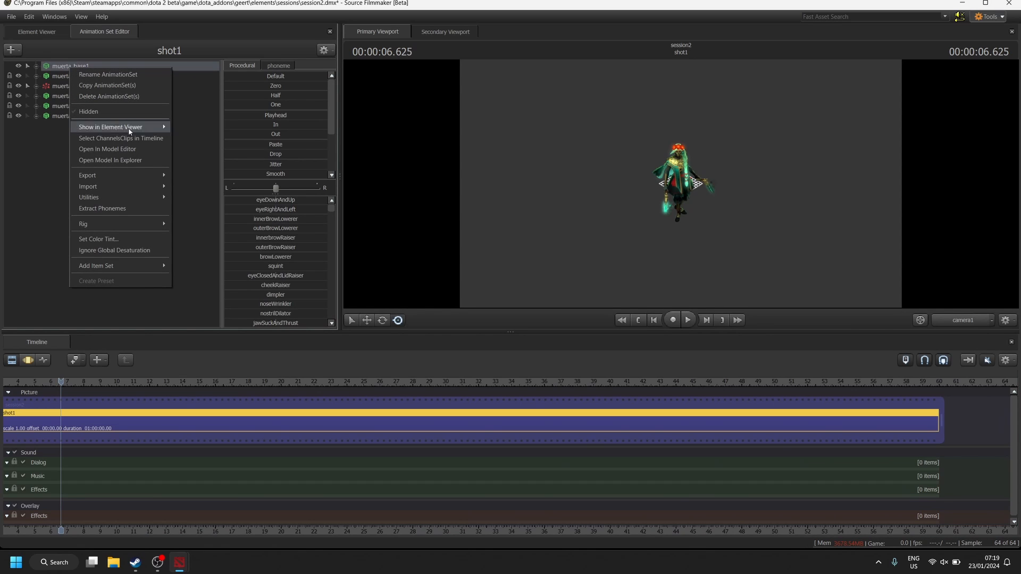
mouse_move(138, 183)
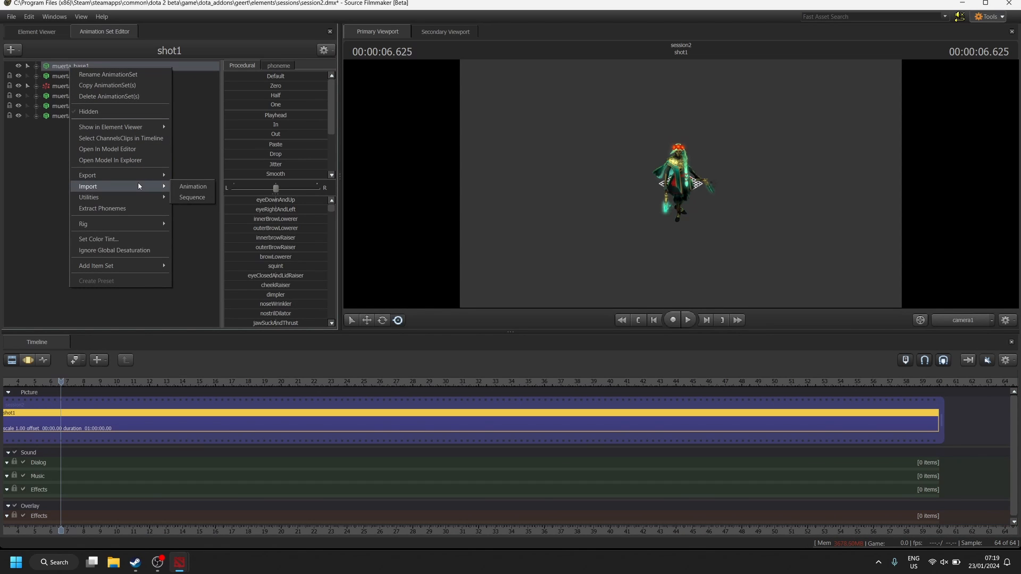
click(202, 197)
scroll(352, 253, up, 10)
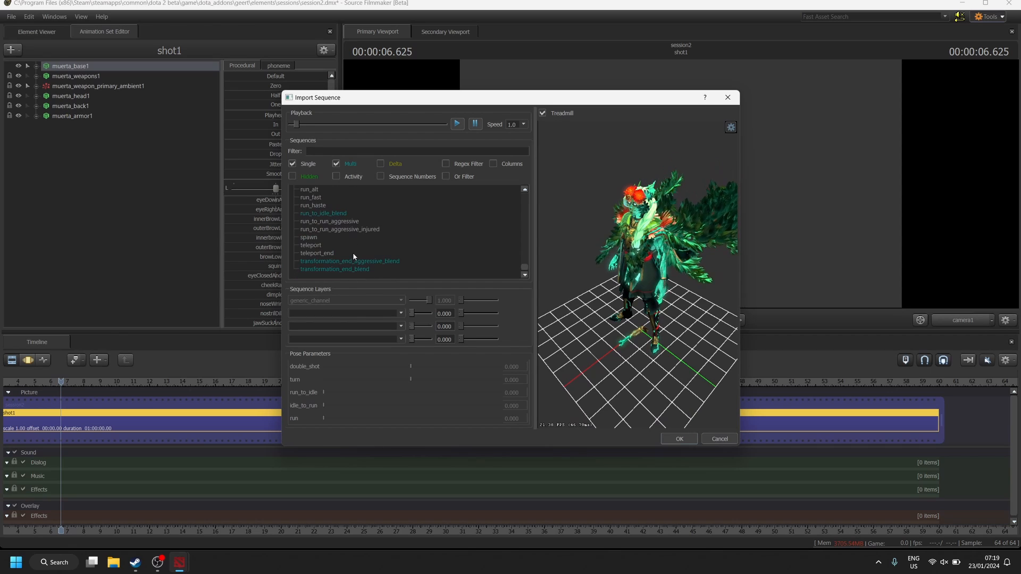
scroll(365, 210, down, 10)
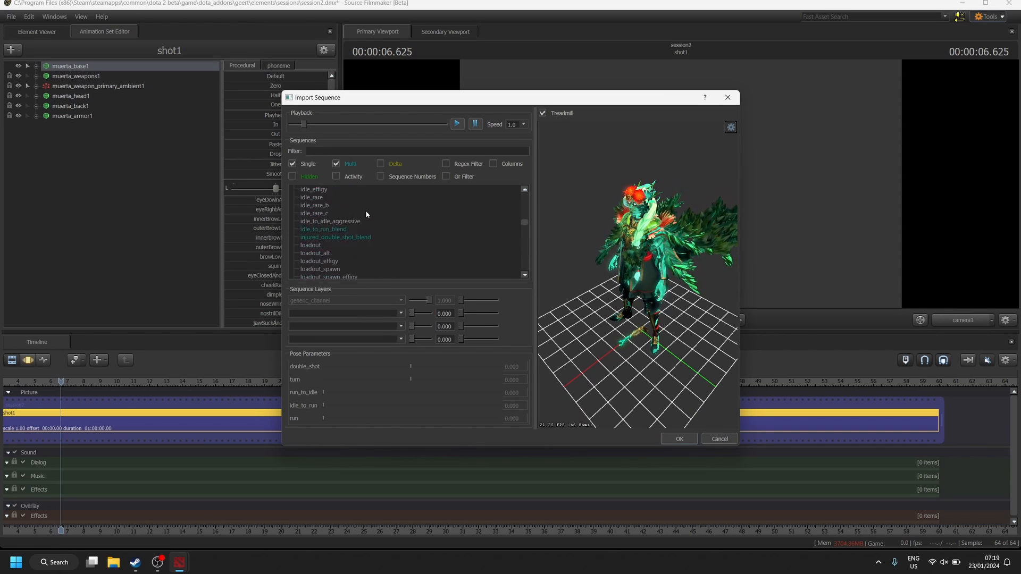
click(352, 151)
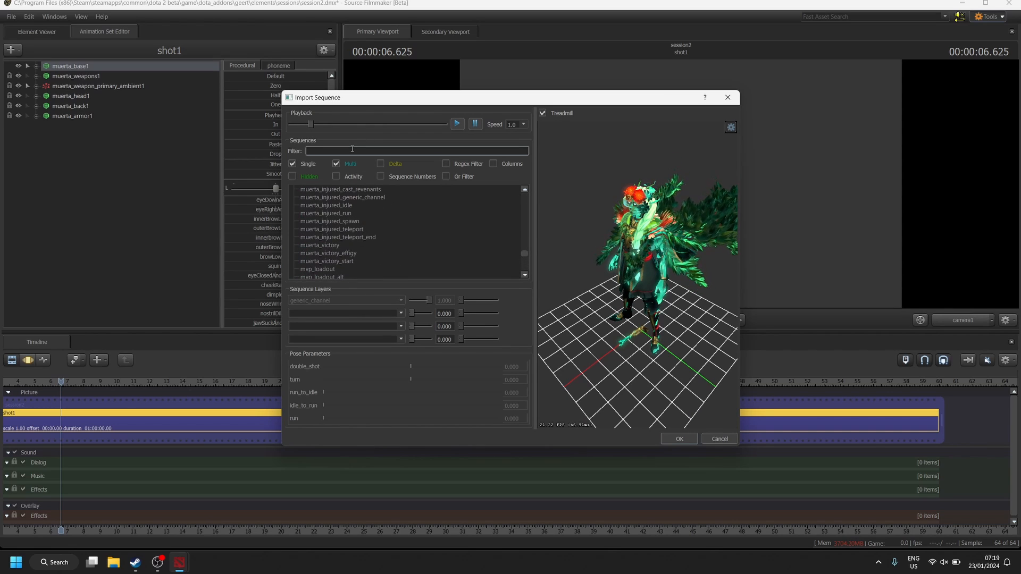
text(attack)
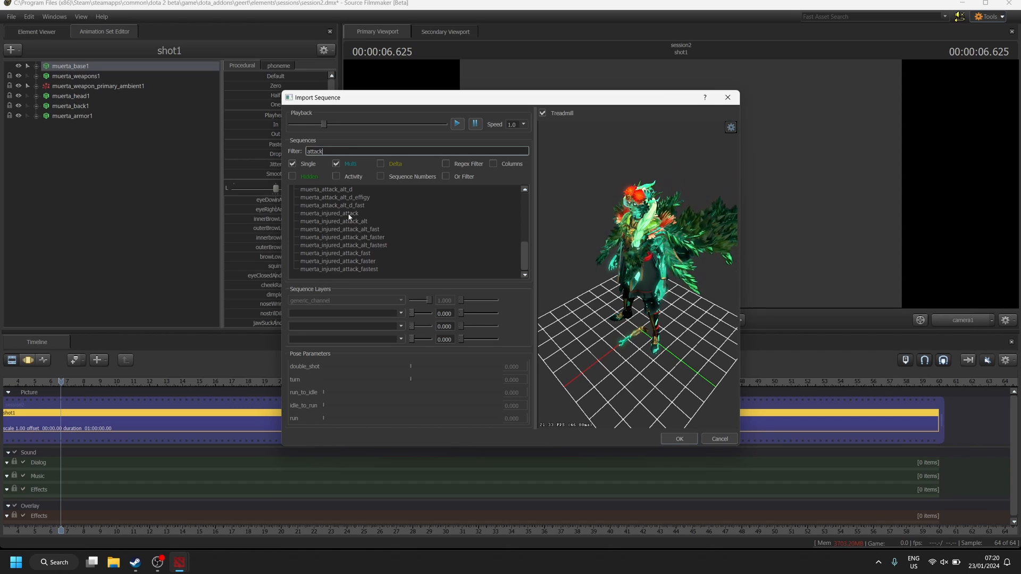
Step: Preview muerta_injured_attack and muerta_injured_attack_alt, then import the muerta_injured_attack_fast sequence
click(349, 214)
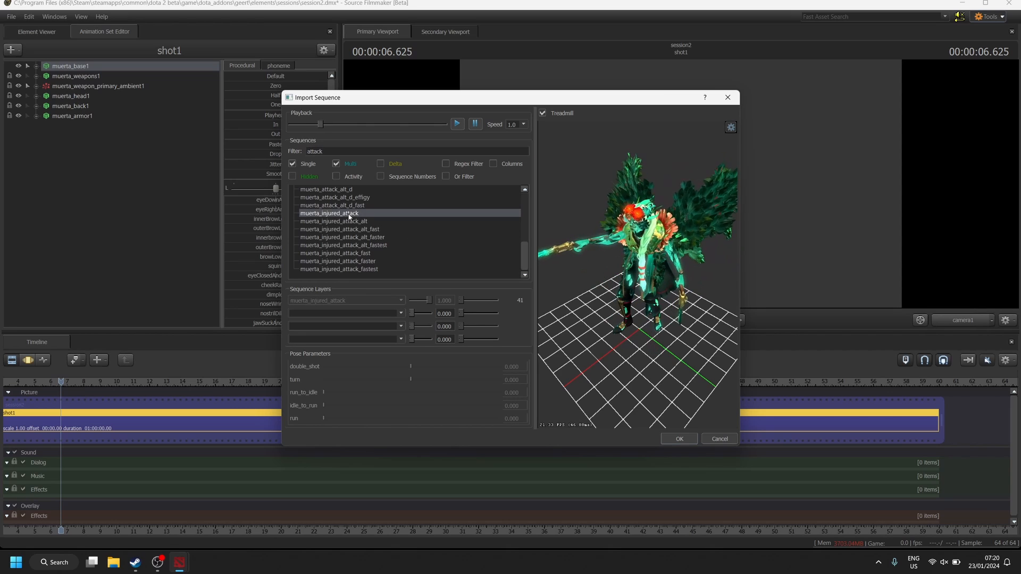
click(361, 222)
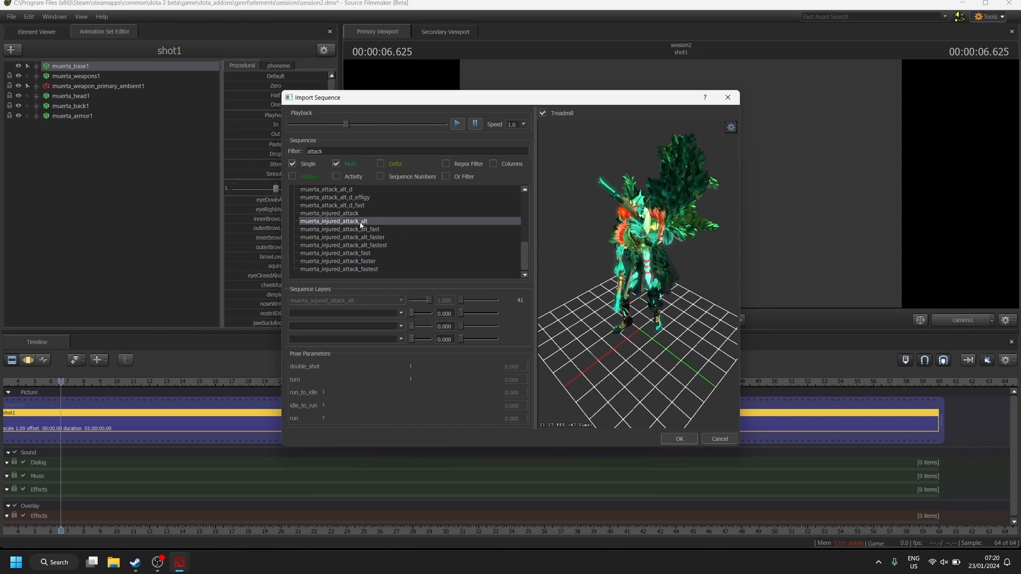
click(355, 253)
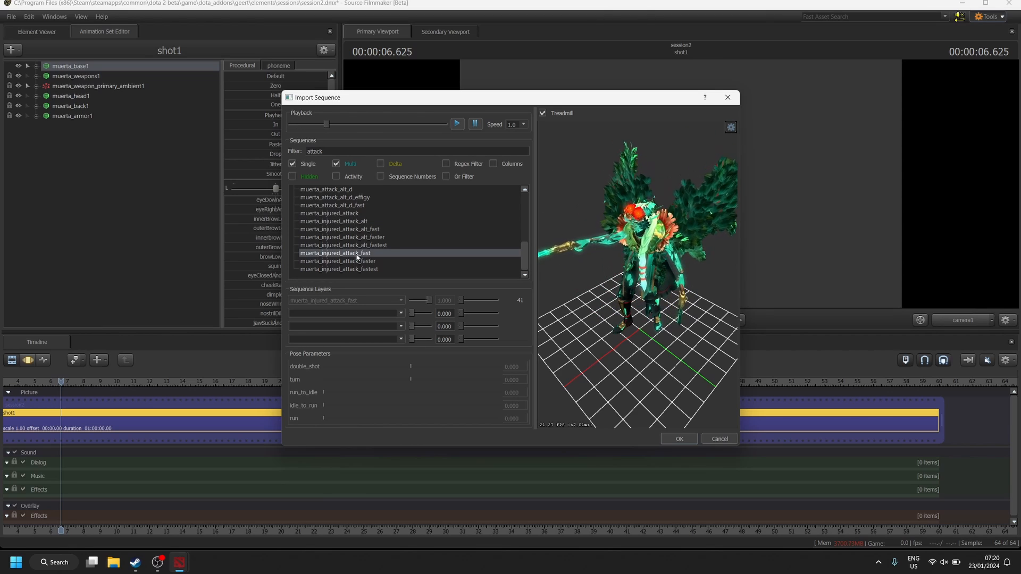
click(679, 439)
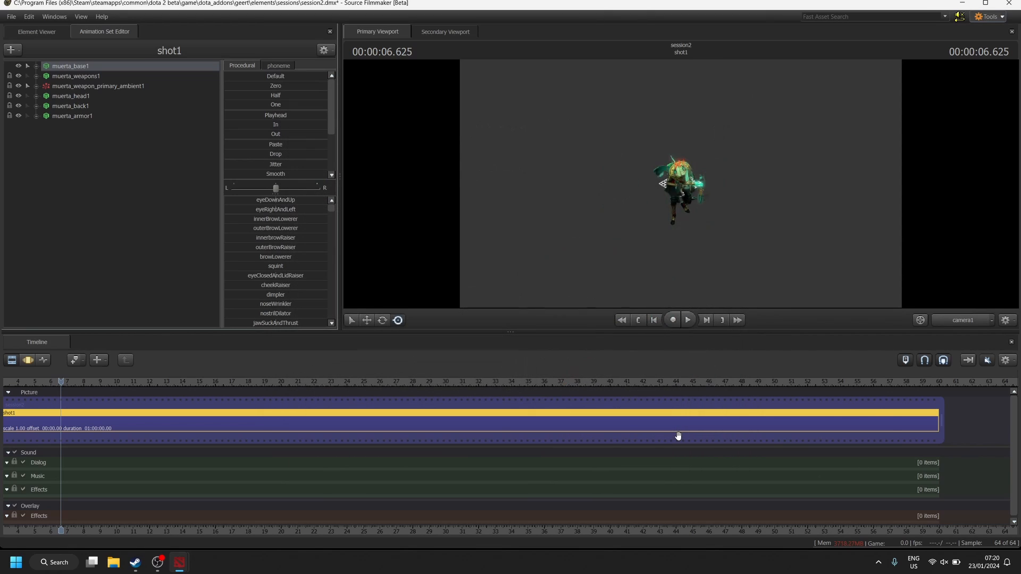
Step: Play the shot from about the 11-second mark to review the imported attack animation
click(132, 379)
key(space)
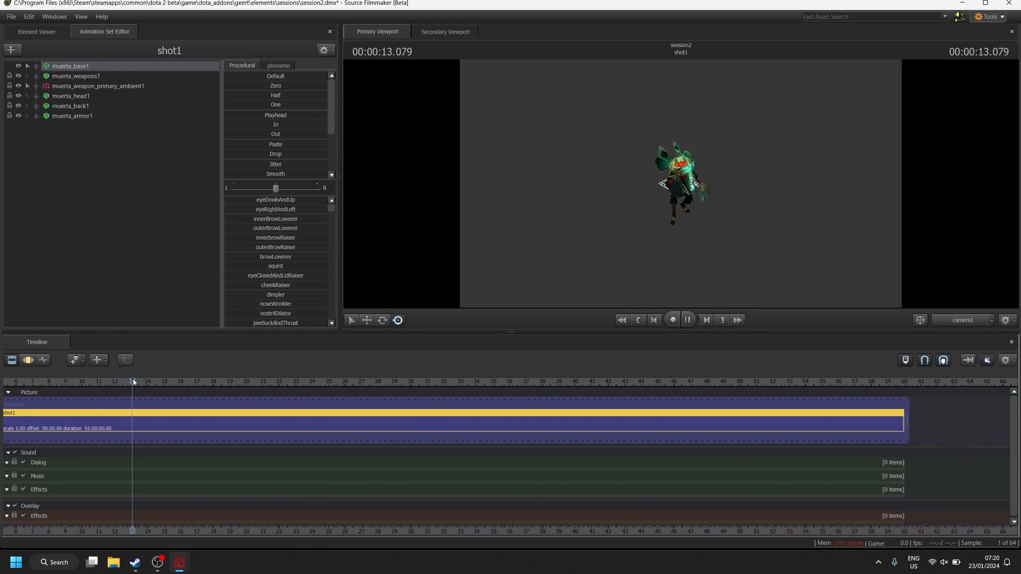
key(space)
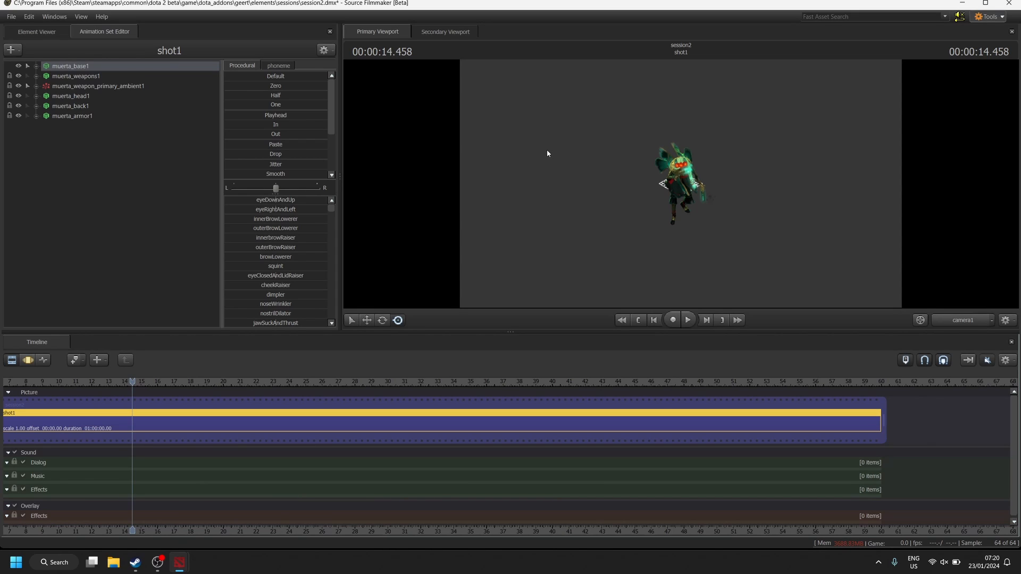
Step: Fly the viewport camera in to a close view of Muerta's head and upper body
click(980, 321)
click(980, 321)
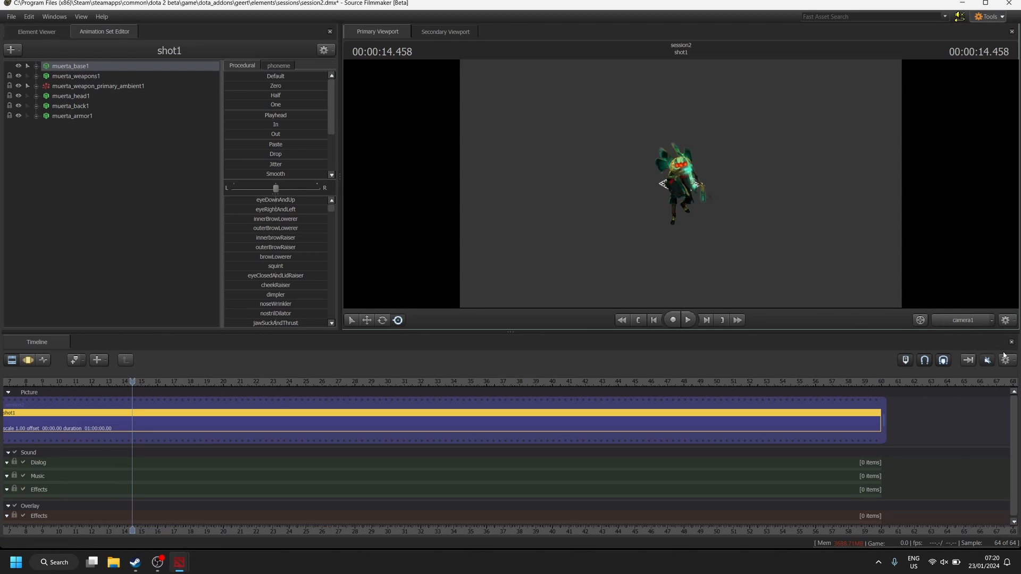
drag(720, 197, 726, 95)
key(w)
key(s)
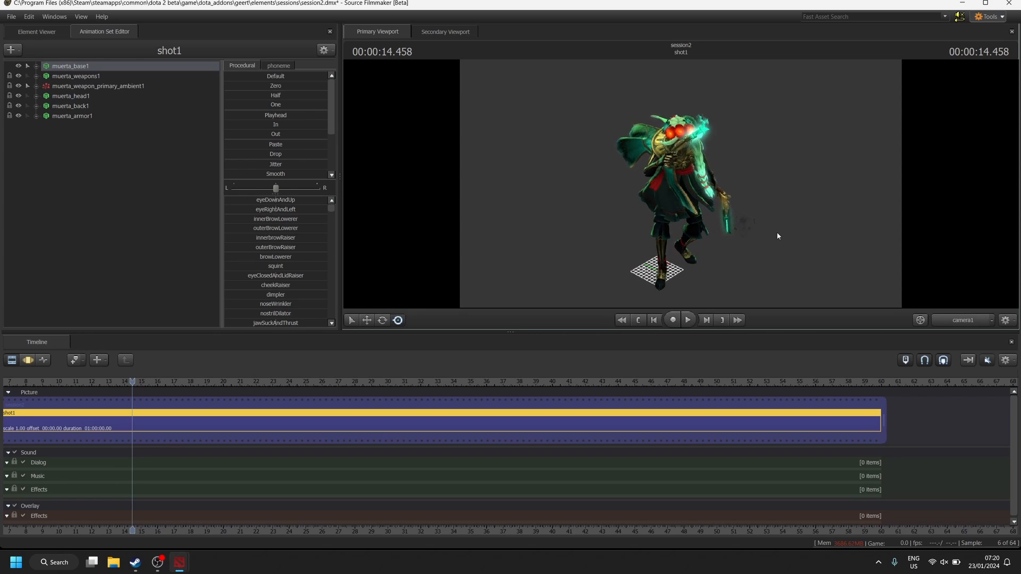
drag(773, 192, 744, 186)
key(w)
drag(755, 226, 808, 250)
key(s)
key(w)
Step: Pull the camera back to frame Muerta from the knees up and play the attack animation in that framing
key(space)
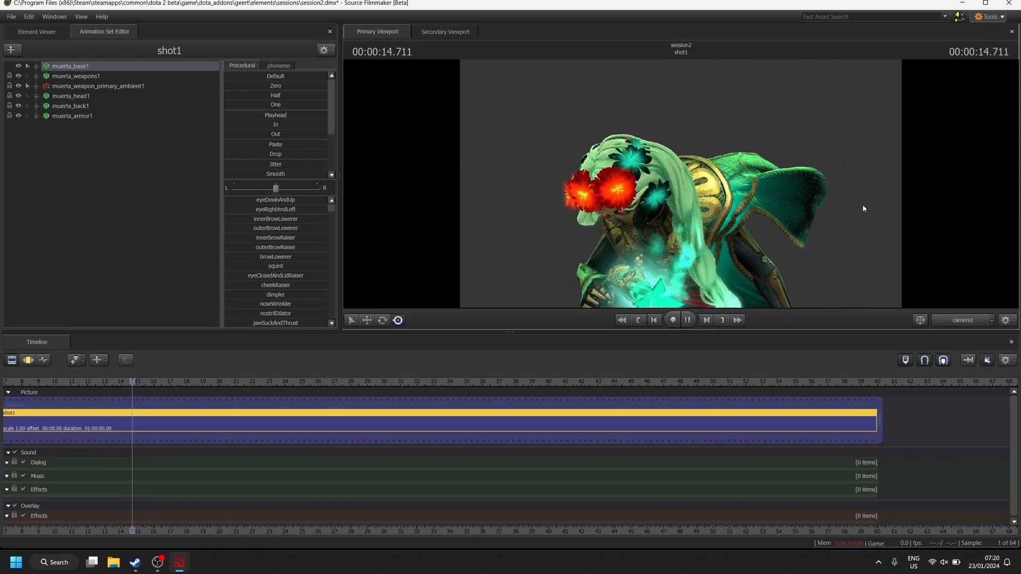
key(space)
key(s)
mouse_move(863, 209)
mouse_down()
mouse_move(829, 207)
mouse_move(862, 210)
mouse_move(860, 242)
mouse_move(857, 204)
mouse_up()
key(w)
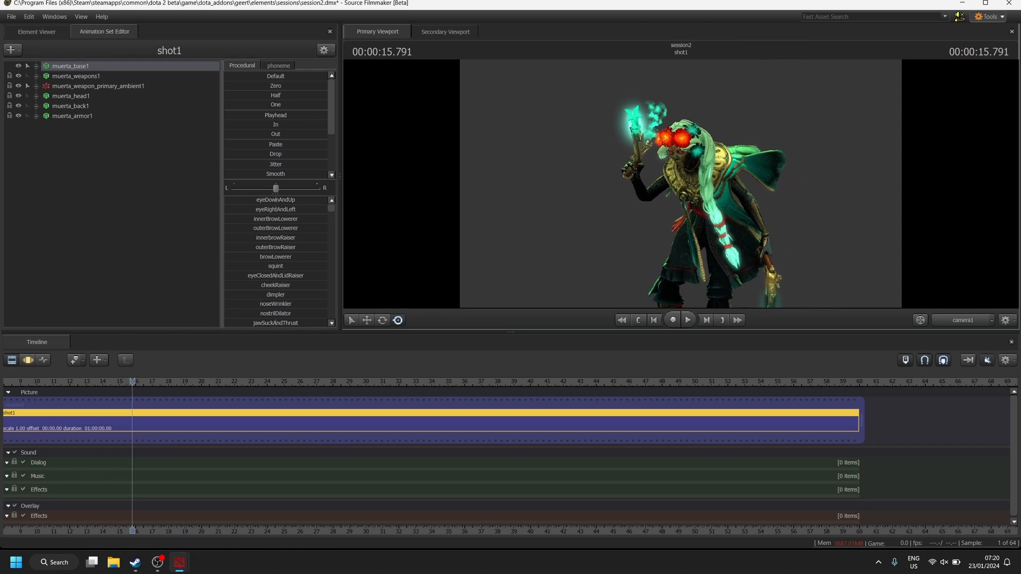
key(space)
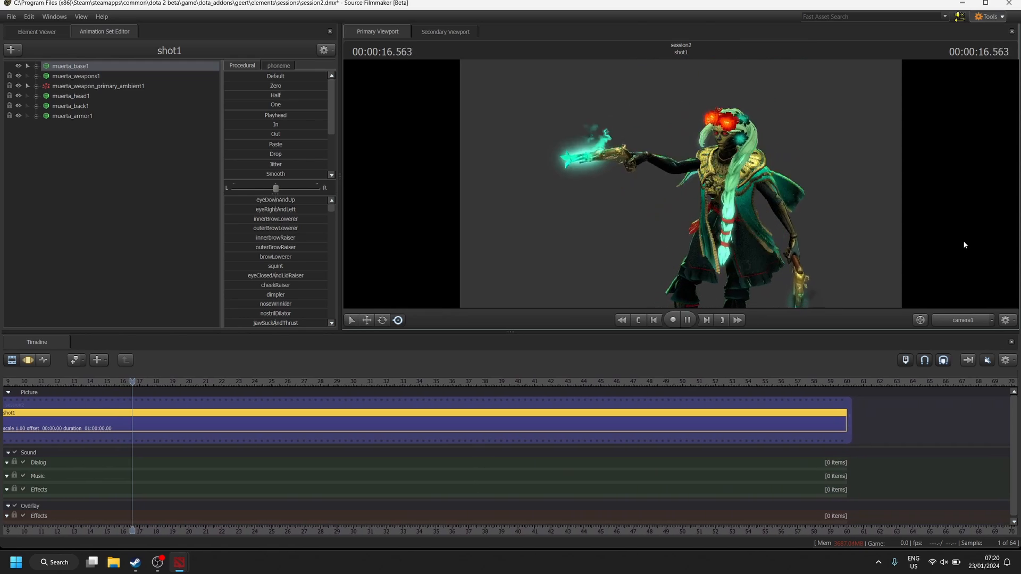
key(space)
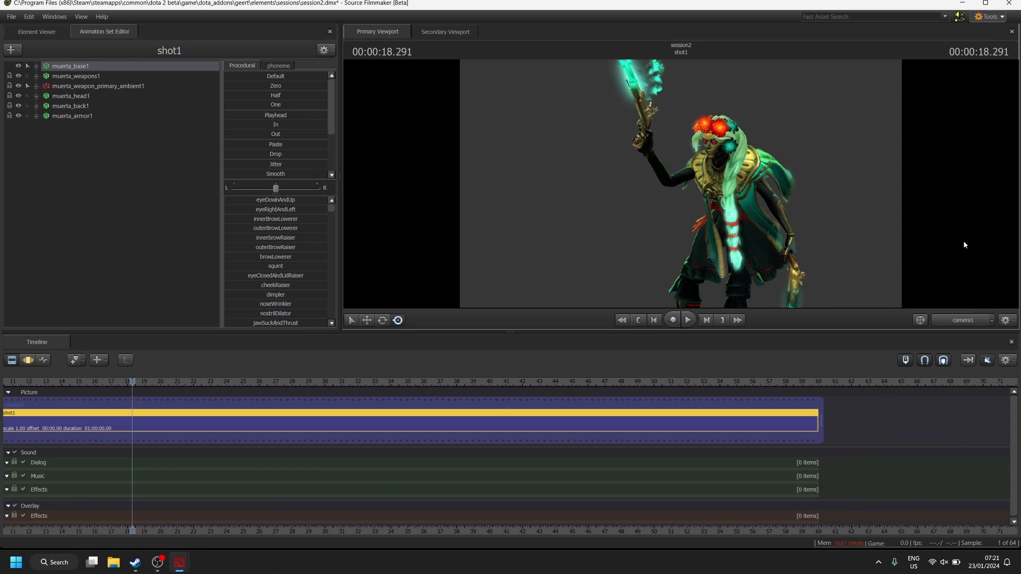
Step: Start a movie export of the session, saving the modified session document when asked
click(11, 17)
mouse_move(59, 126)
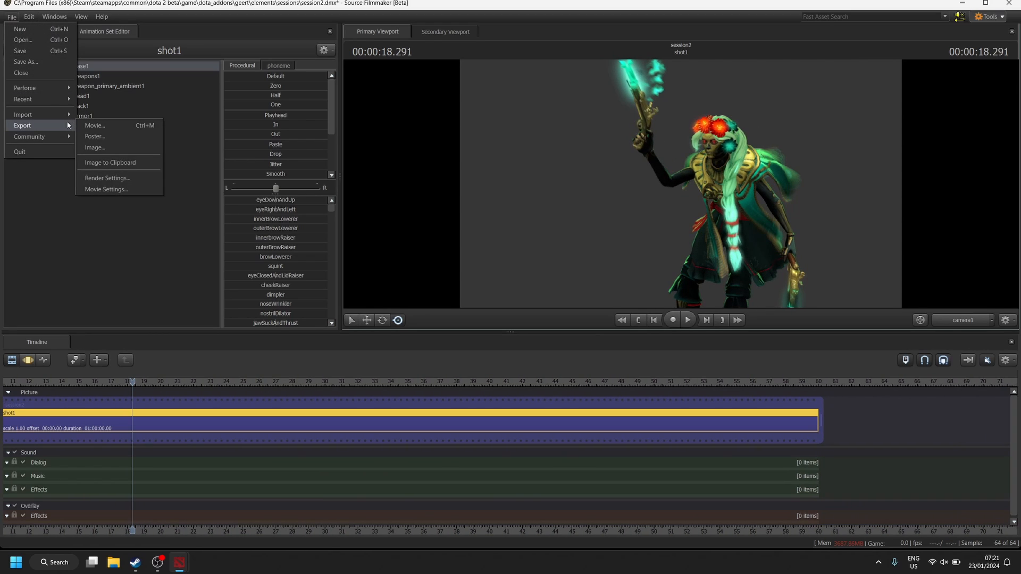
click(112, 127)
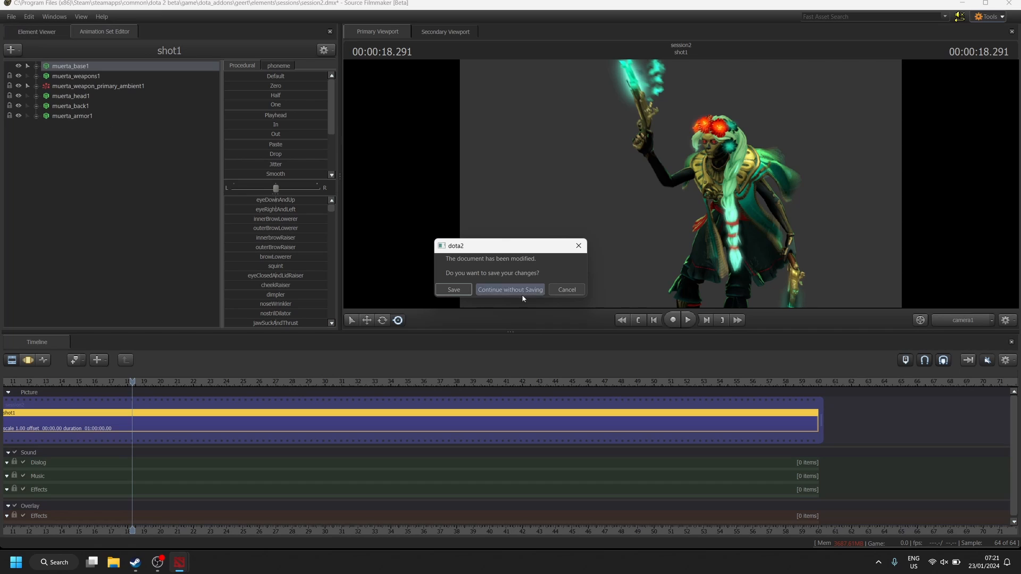
click(453, 290)
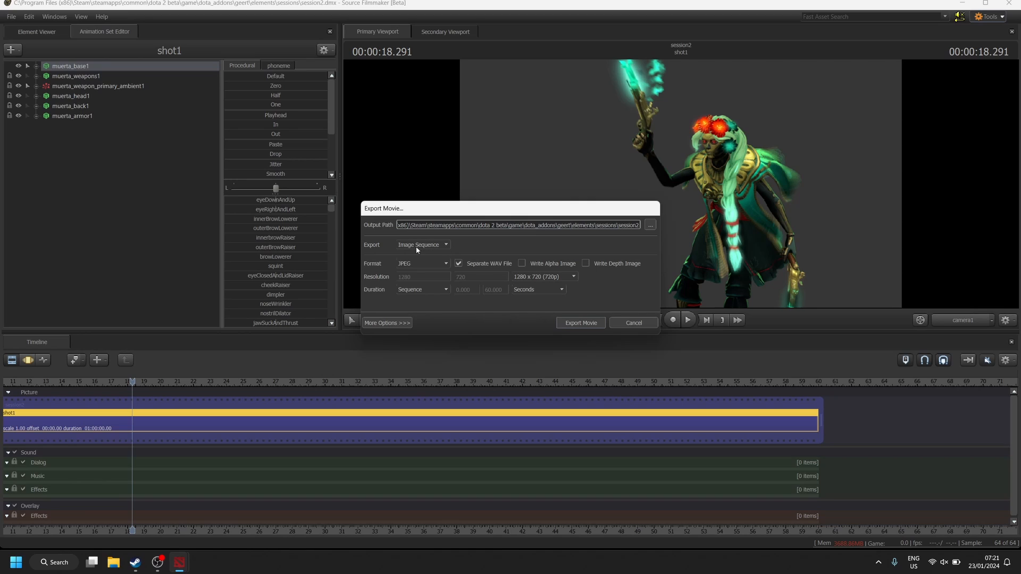
Step: Set the movie's output path to a file named muerta in the DotaAnimation folder on the desktop
click(650, 225)
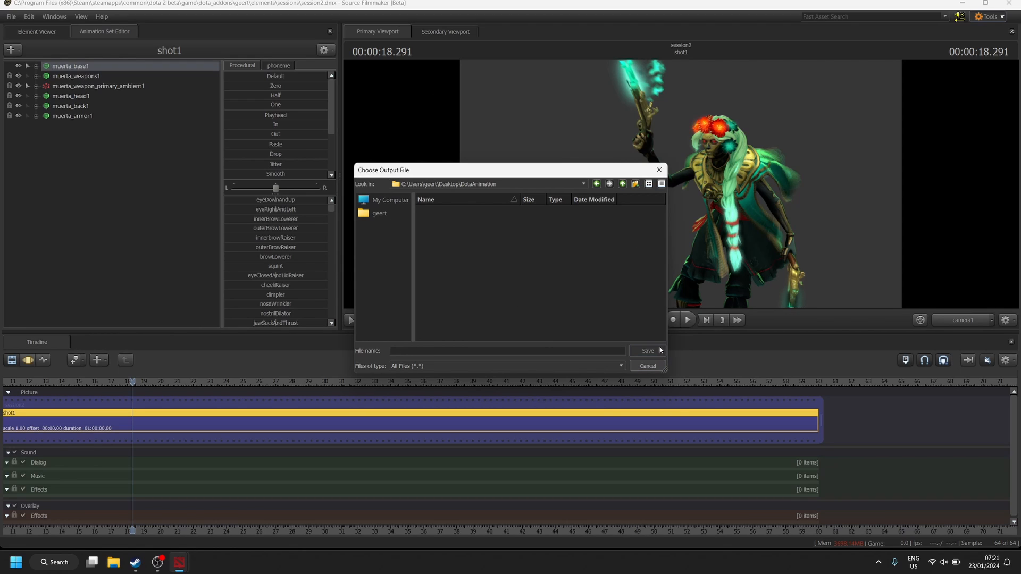
click(481, 351)
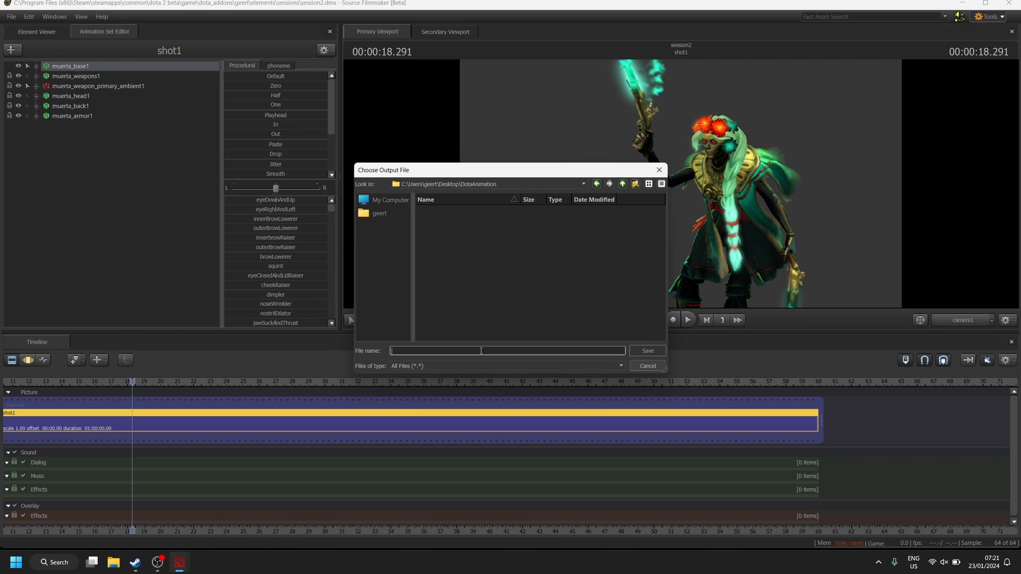
text(mueraa)
click(648, 351)
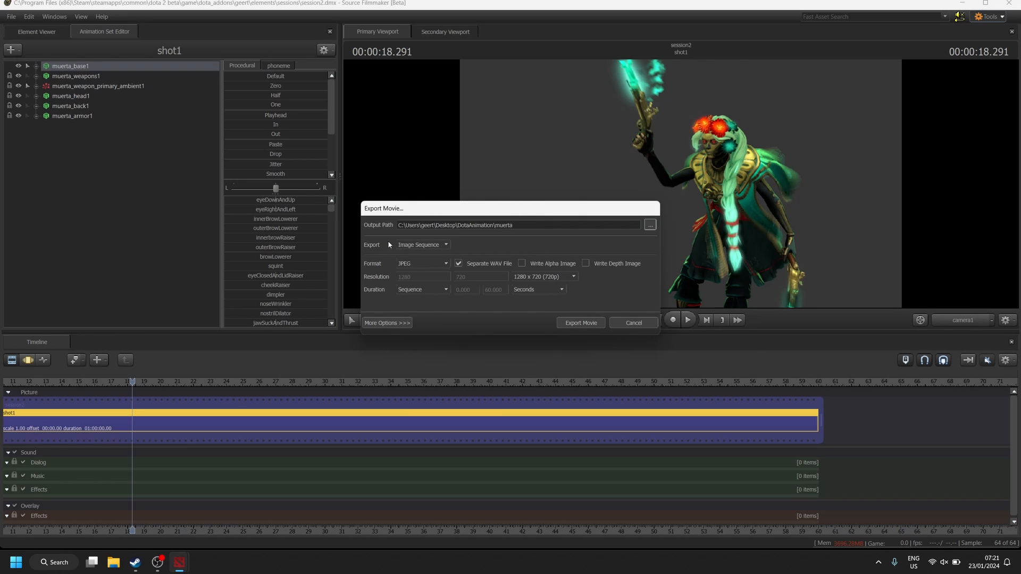
Step: Export the movie as a PNG image sequence with alpha images written, at 1280 x 720 (720p)
click(432, 263)
click(433, 273)
click(529, 267)
click(559, 277)
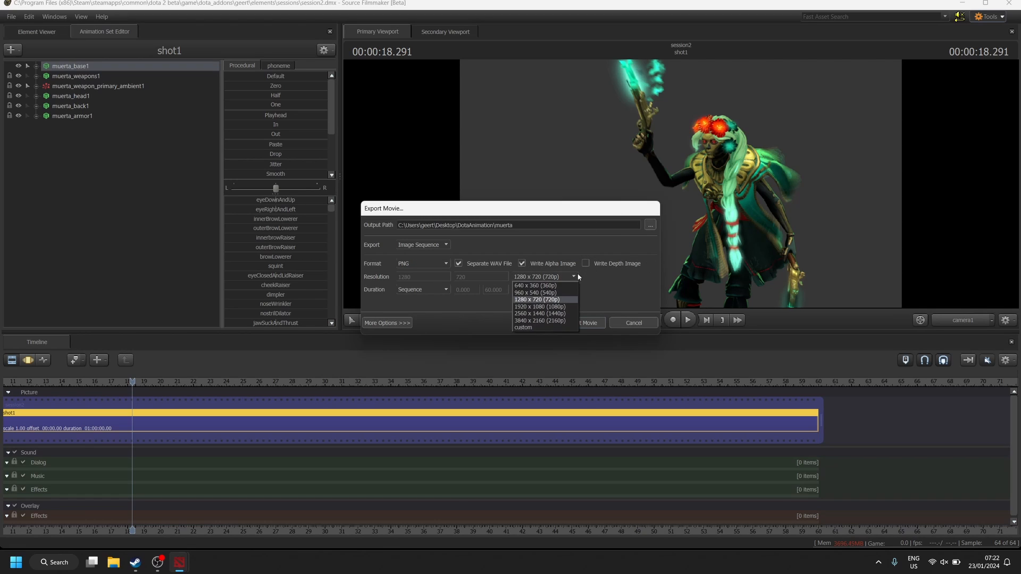
click(566, 301)
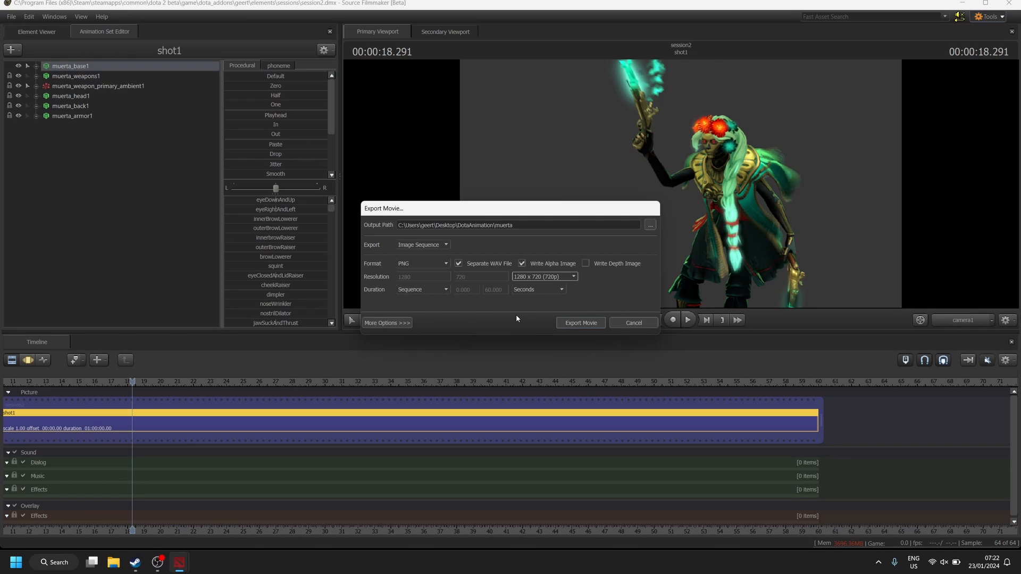
click(581, 323)
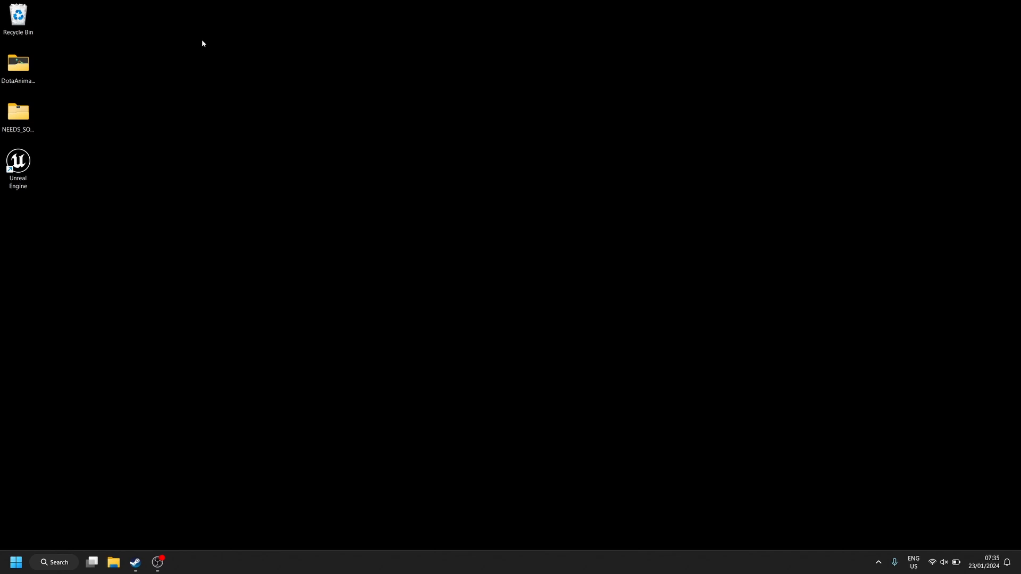
Step: In the desktop's DotaAnimation folder, view the exported frame muerta000000.png and its alpha image muerta000000_alpha.png
double_click(20, 69)
click(312, 252)
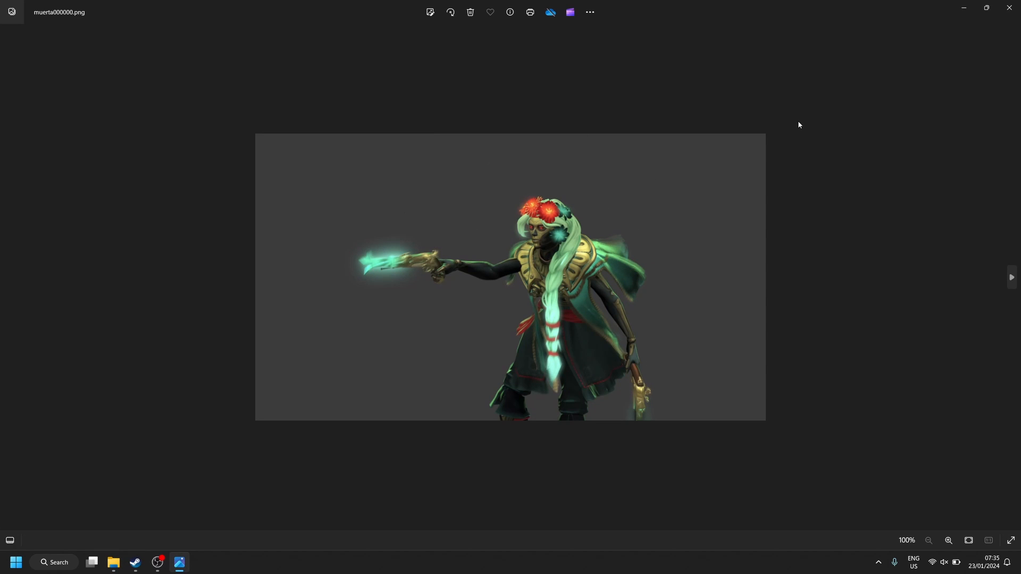
click(1008, 8)
click(332, 253)
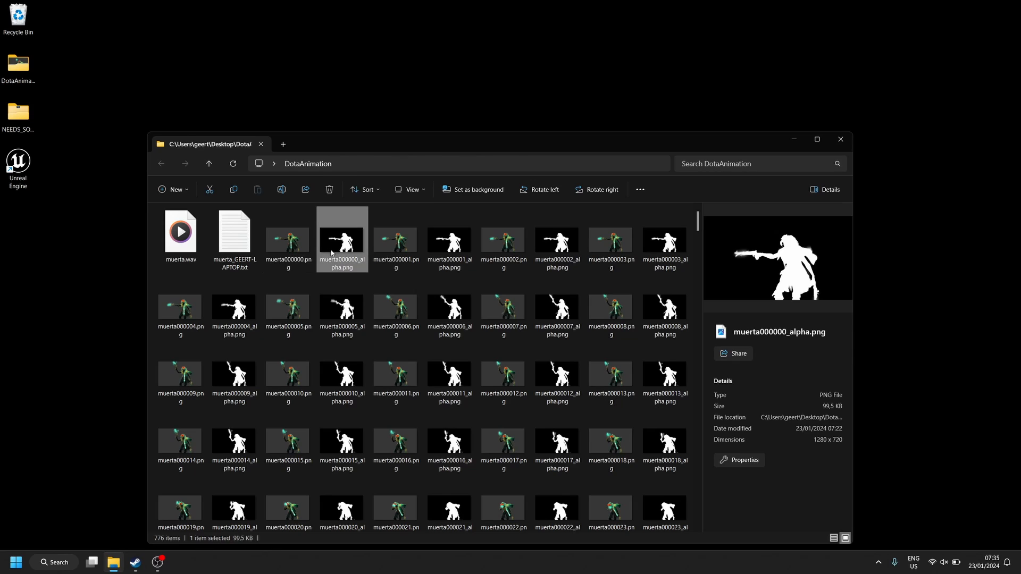
double_click(331, 253)
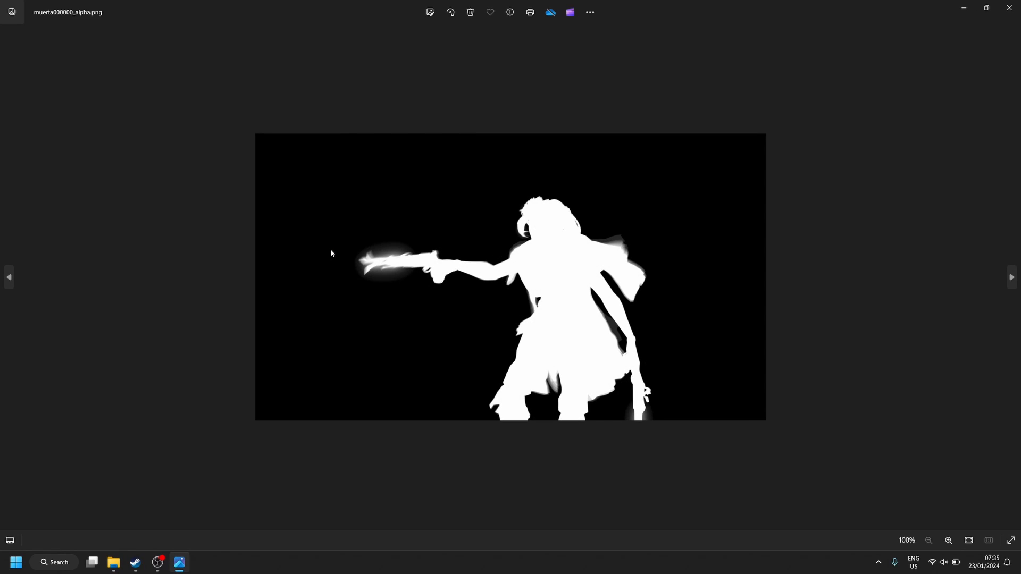